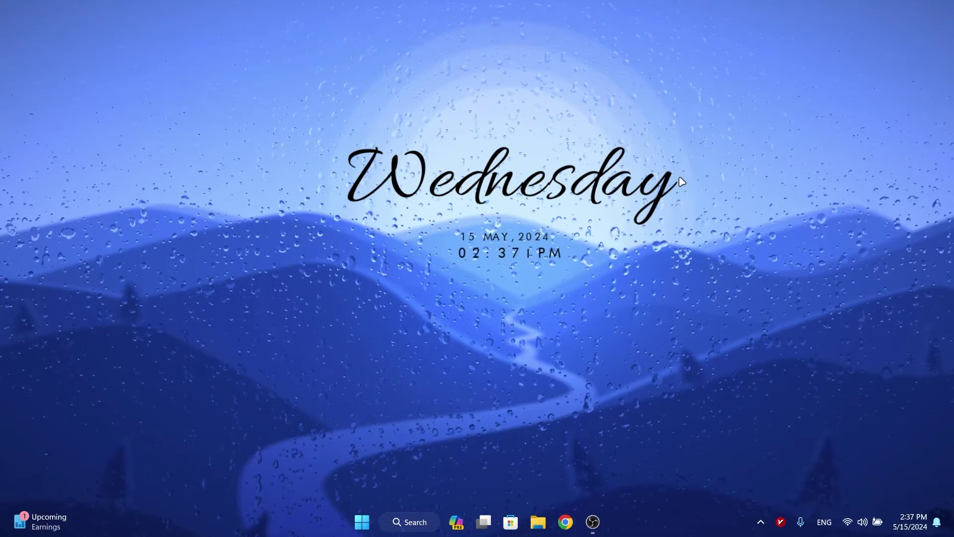
Open hdsentinel.com in Chrome and go to its Download page.
click(565, 522)
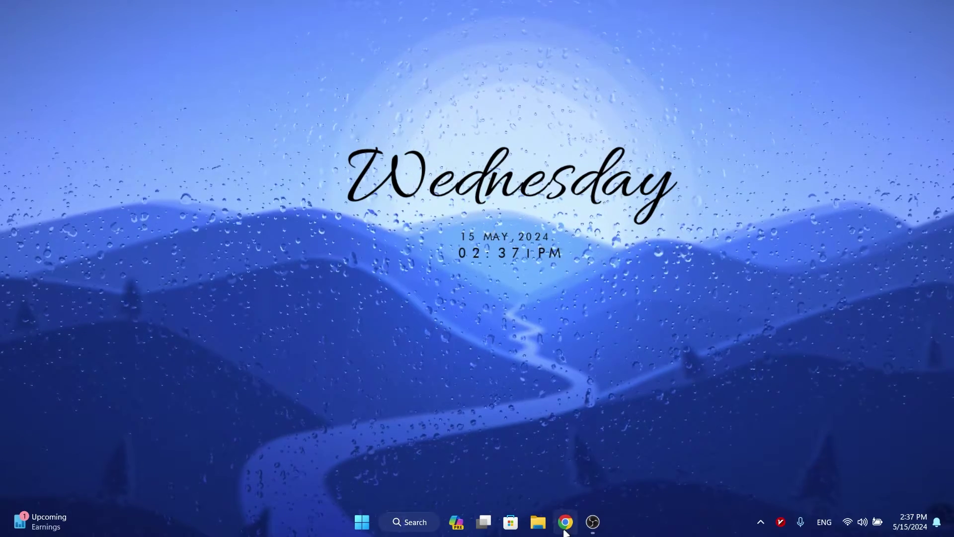
text(hard disk sentin)
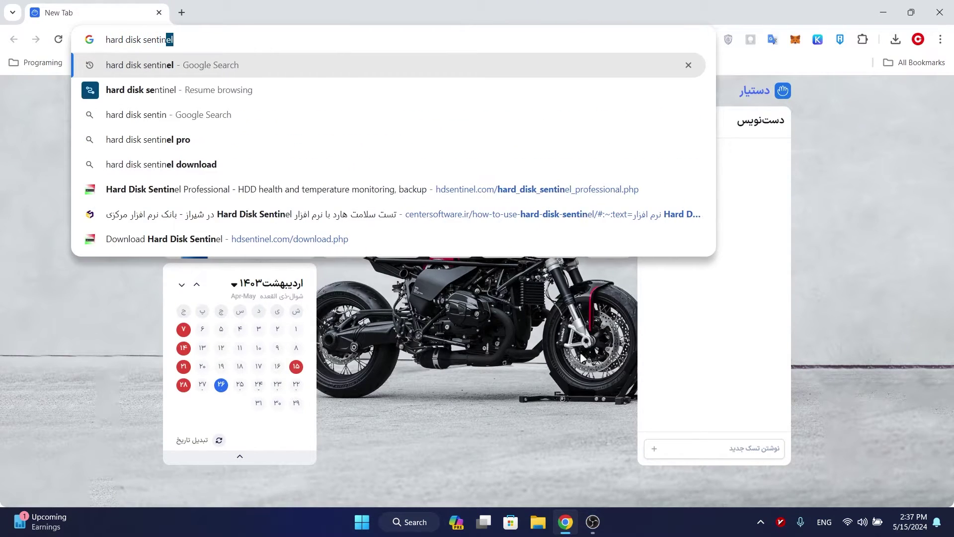
key(ctrl+a)
key(BackSpace)
text(https://www.hdsentinel.com/)
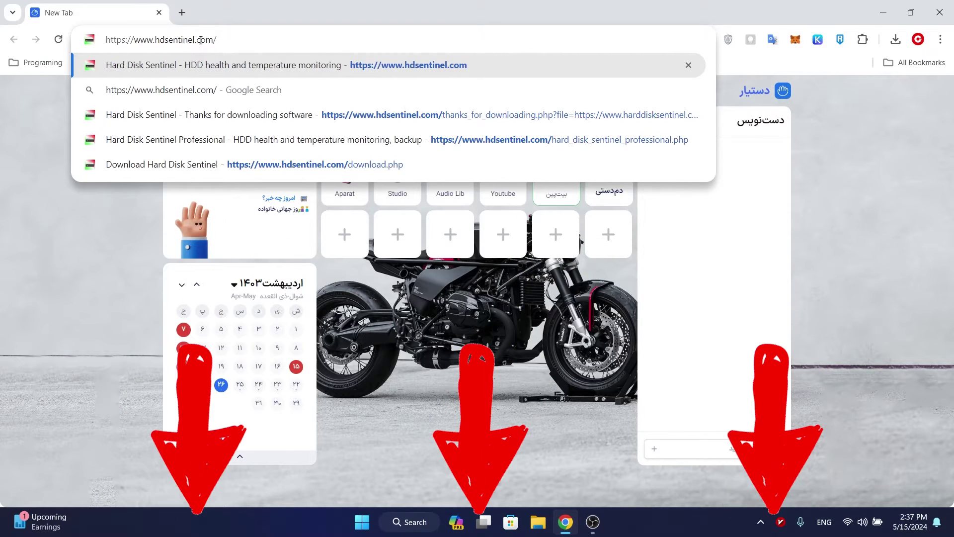
key(Return)
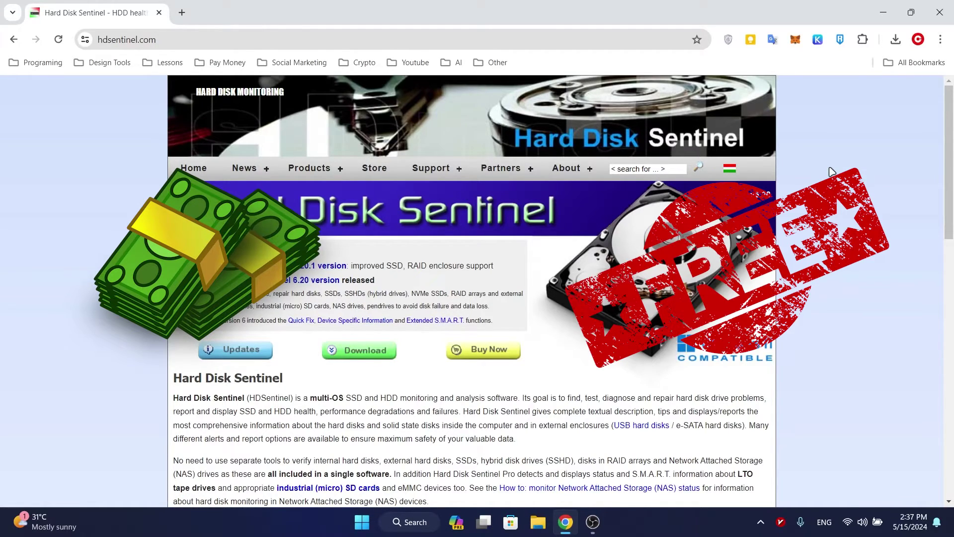
click(358, 351)
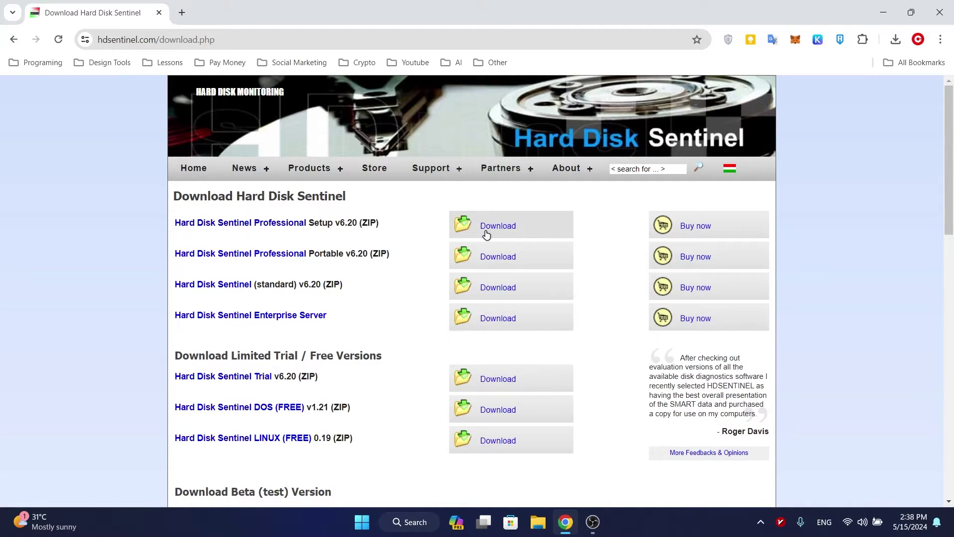
Download the Professional Setup v6.20 ZIP, open it in WinRAR and run hdsentinel_pro_setup.exe.
click(500, 226)
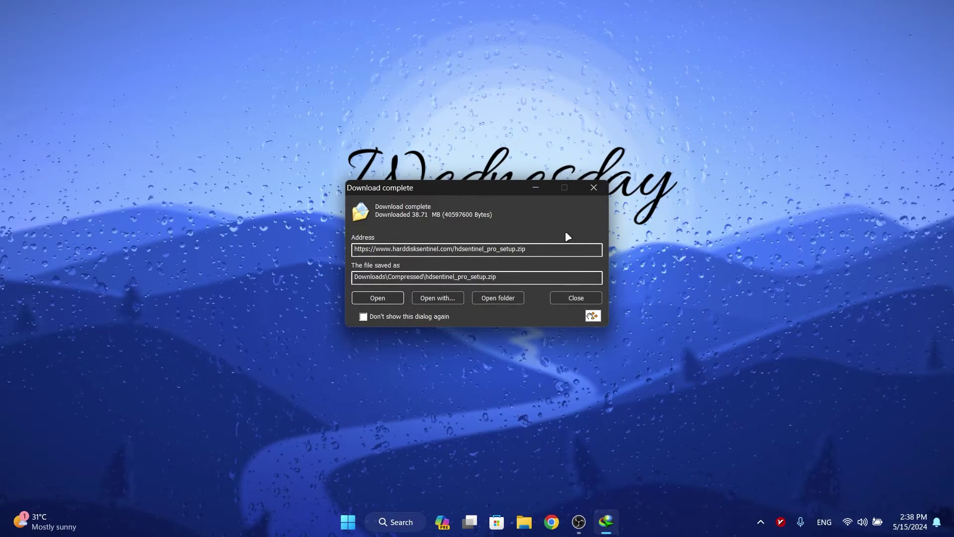
click(378, 297)
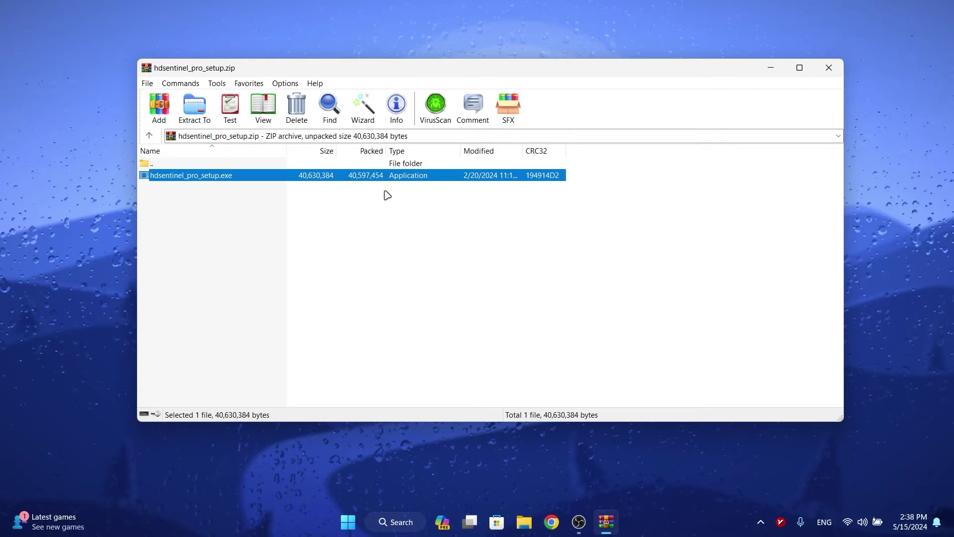
double_click(227, 177)
click(594, 272)
Choose English for setup, accept the license agreement and keep the default install folder.
click(461, 269)
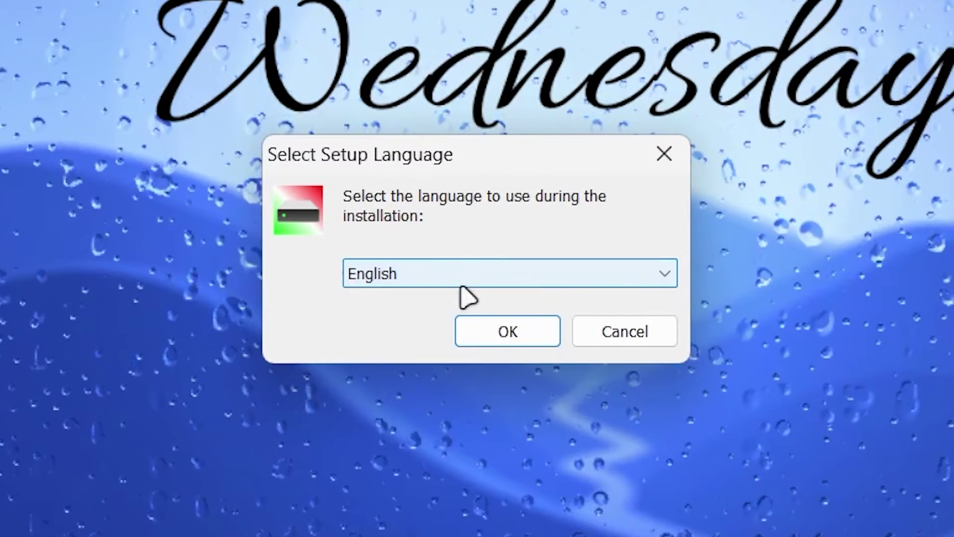
click(498, 338)
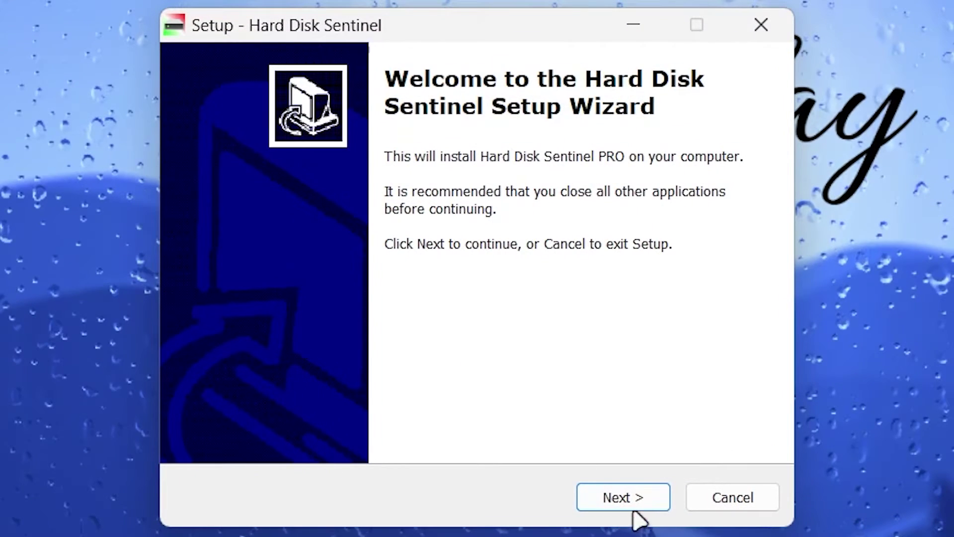
click(633, 499)
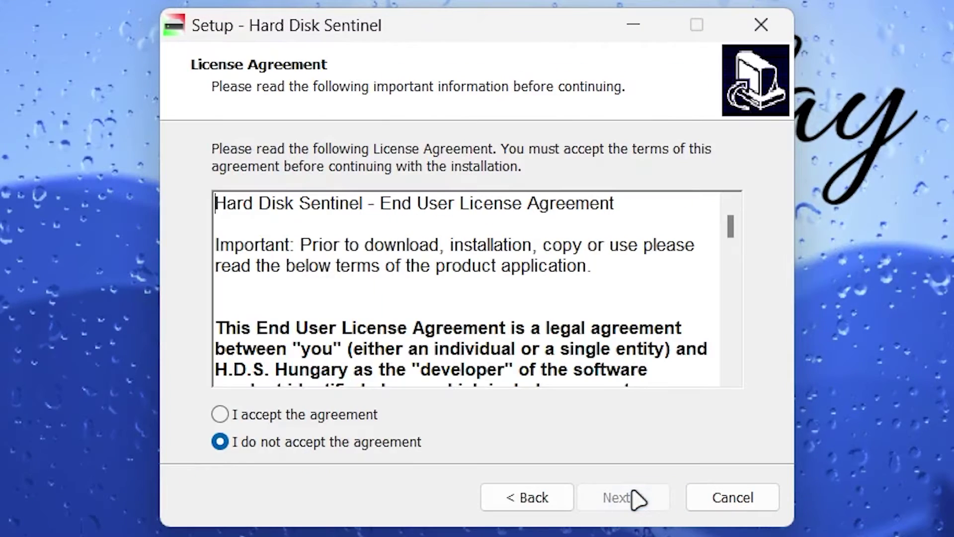
click(295, 419)
click(604, 503)
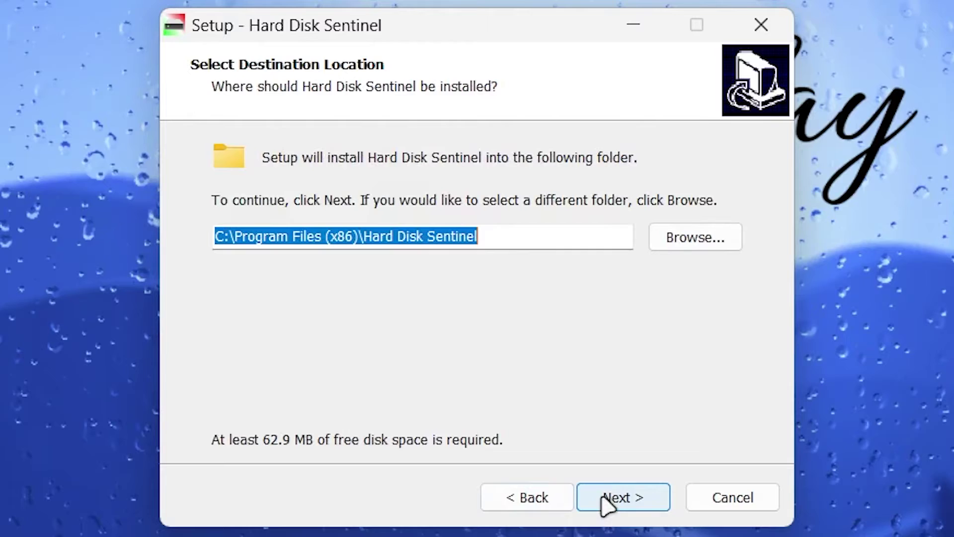
click(671, 237)
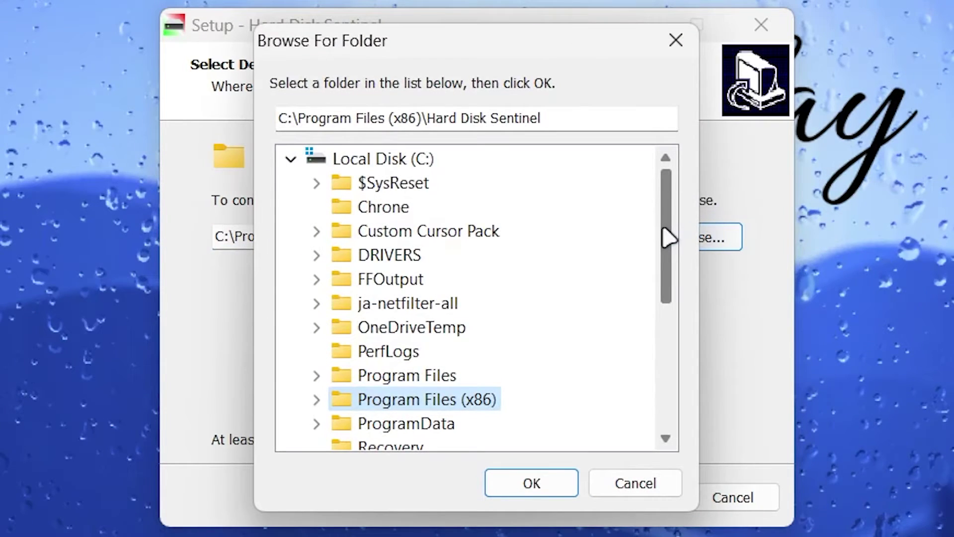
click(548, 484)
Install into C:\Program Files (x86)\Hard Disk Sentinel with desktop and Quick Launch icons, then launch it.
click(621, 499)
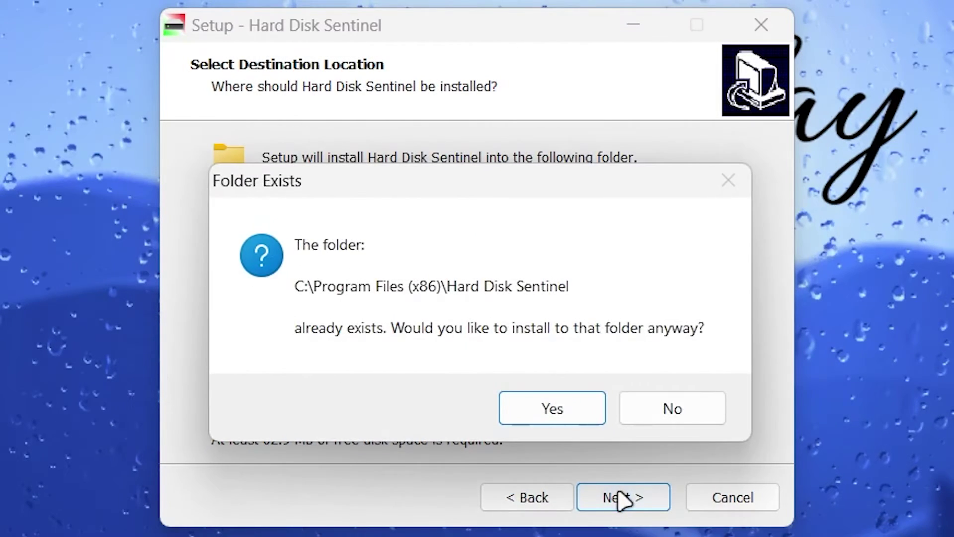
click(566, 412)
click(636, 497)
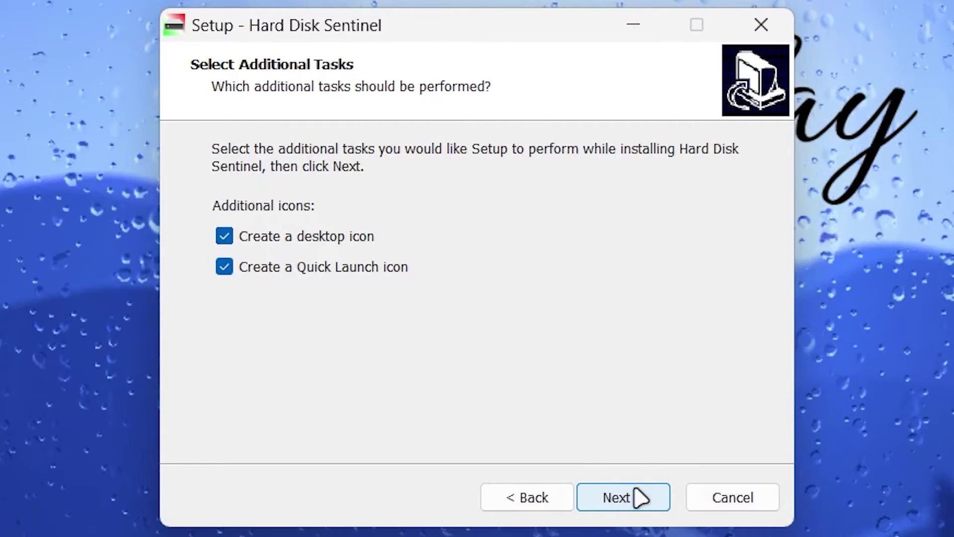
click(624, 494)
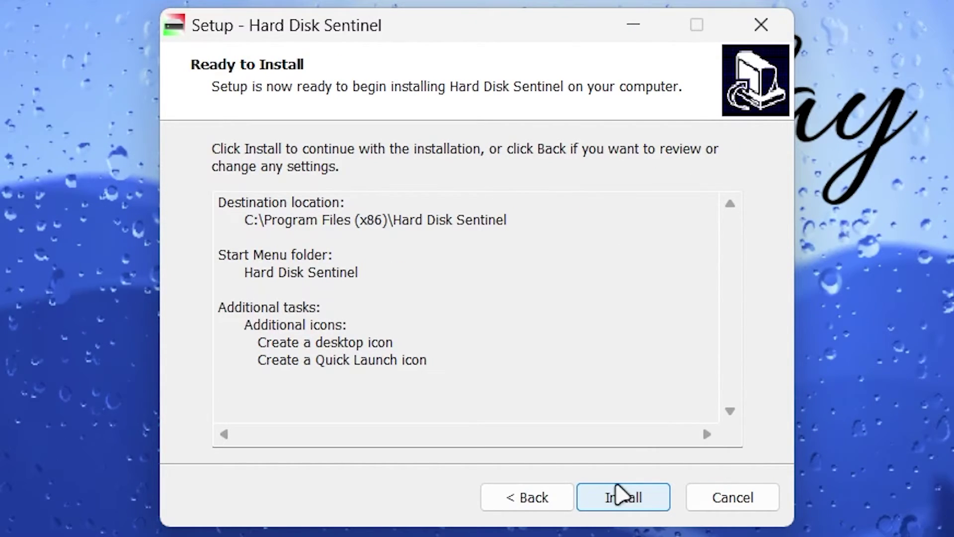
click(620, 495)
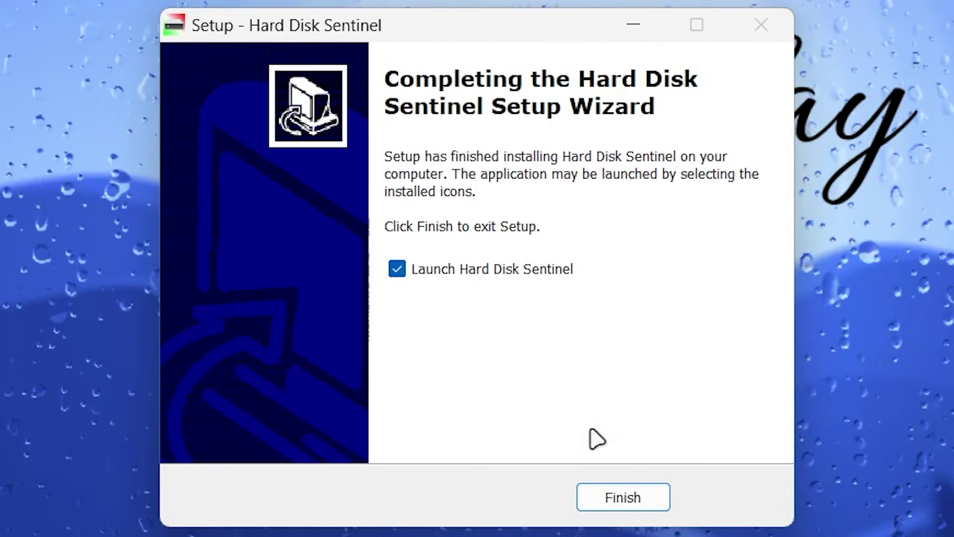
click(644, 502)
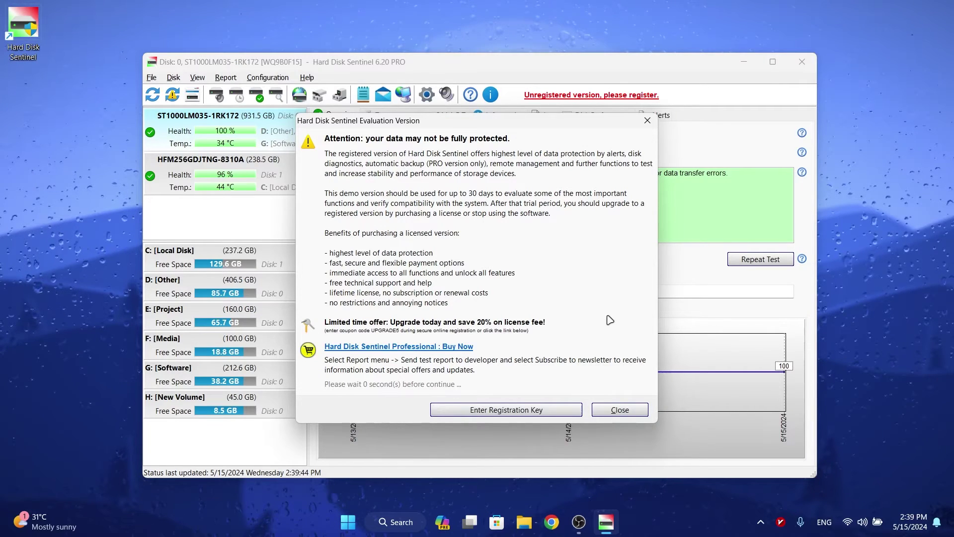
Dismiss the evaluation notice and compare the HFM256GDJTNG-8310A and ST1000LM035-1RK172 drive overviews.
click(620, 412)
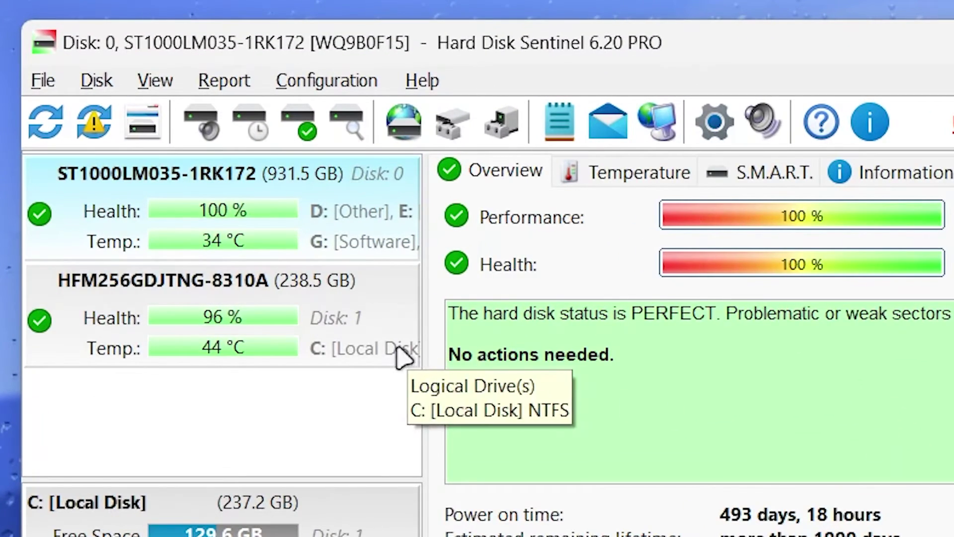
click(245, 313)
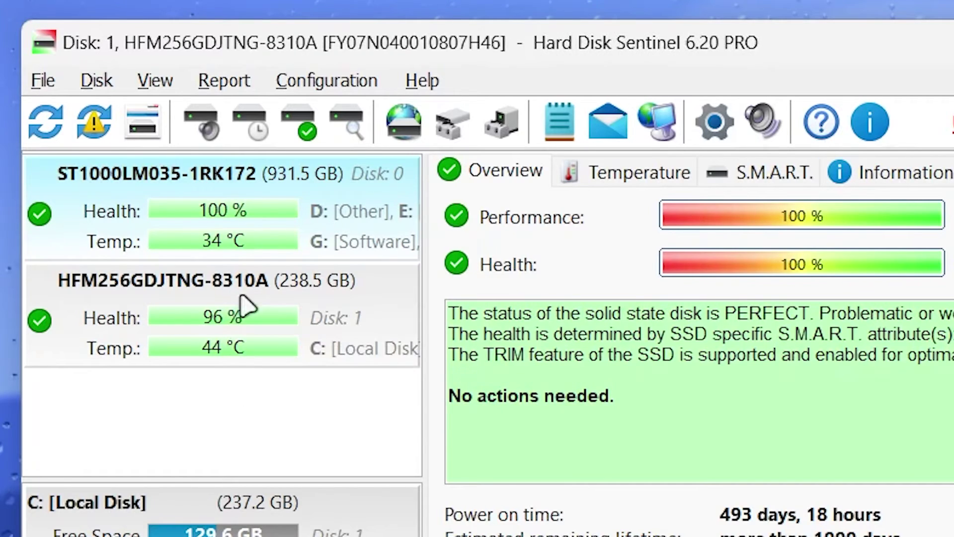
click(294, 240)
click(321, 317)
click(326, 208)
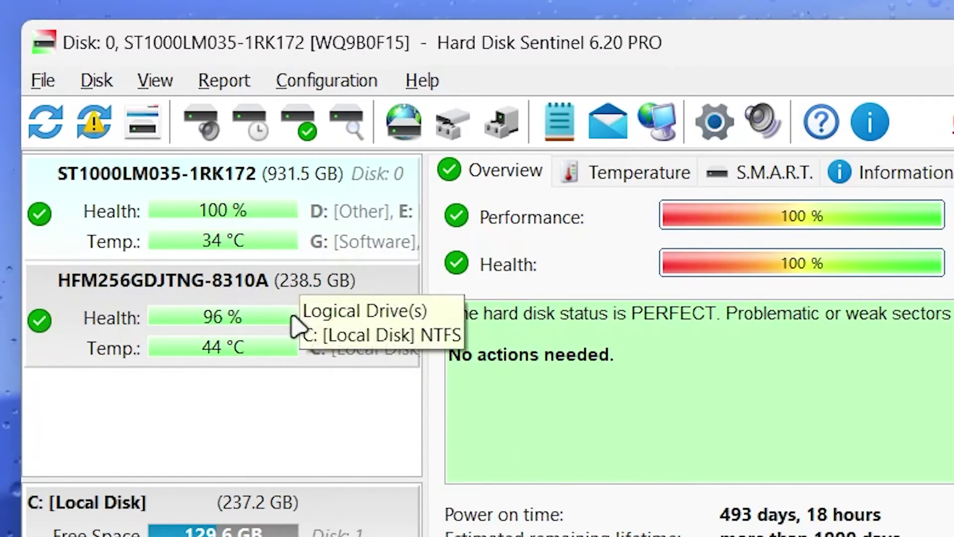
click(297, 319)
click(326, 209)
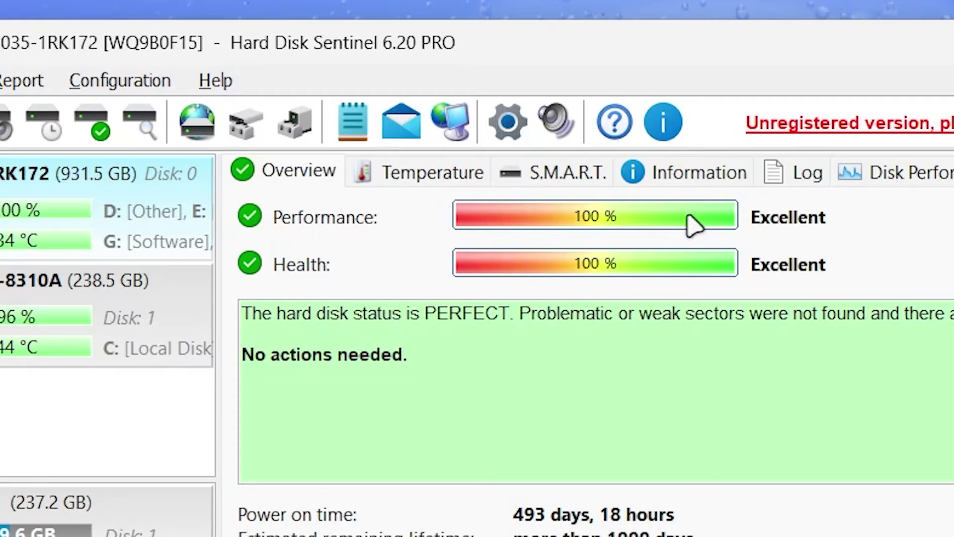
Select the 238.5 GB drive to view its health overview.
click(113, 319)
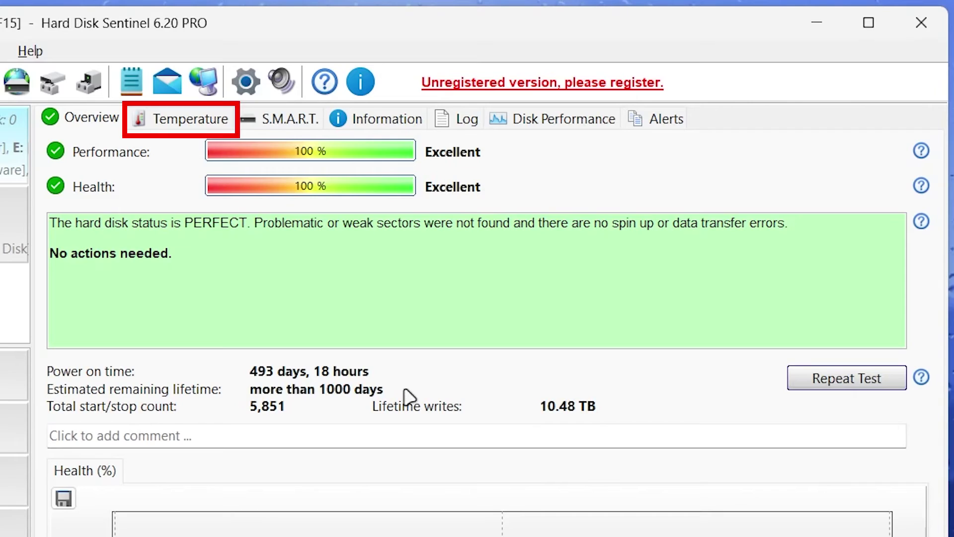
click(180, 125)
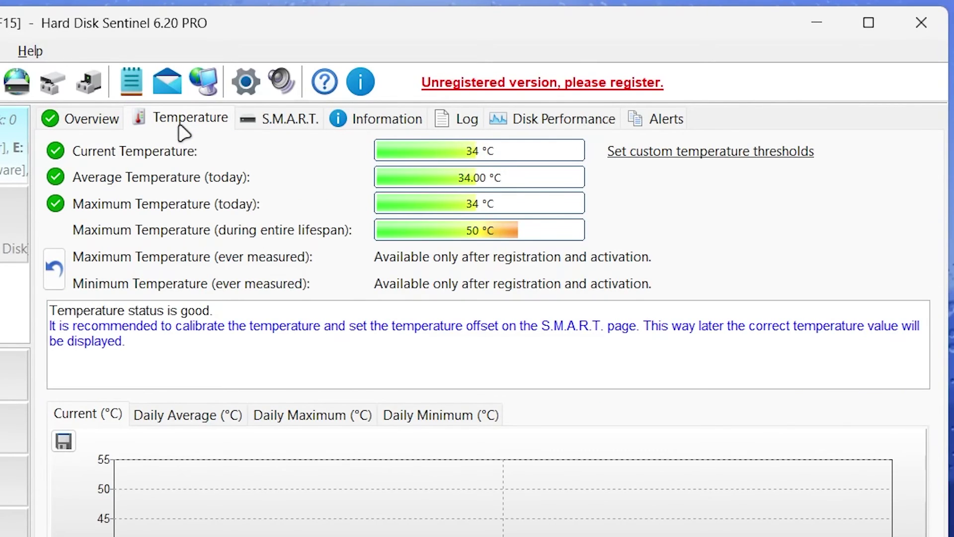